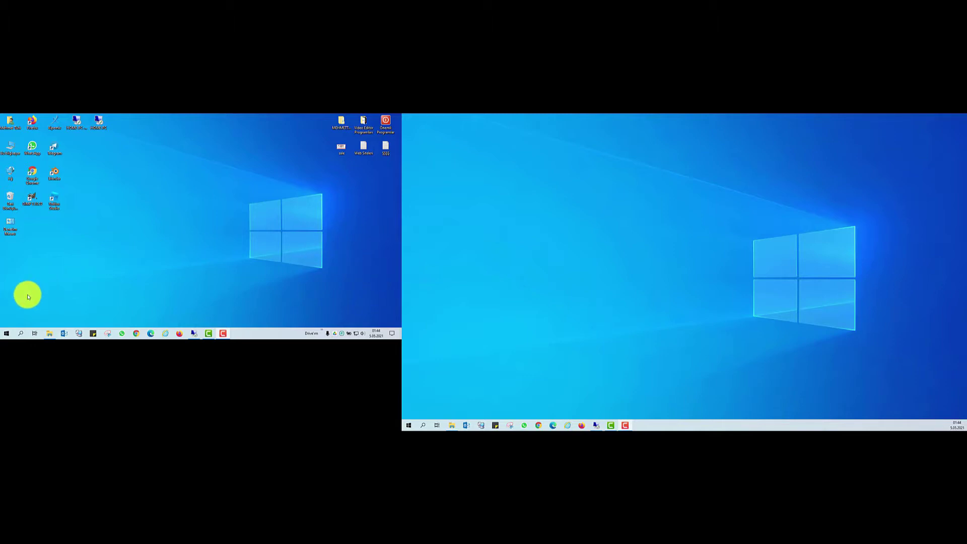
# - Search 'hı' to launch Hızlı Yardım and drag its window into place
pyautogui.click(19, 337)
pyautogui.write('hı')
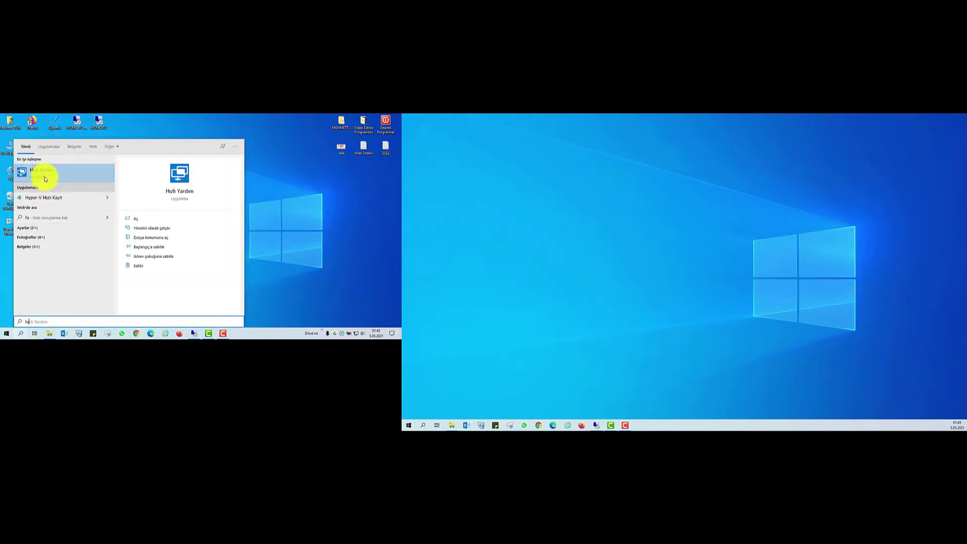
pyautogui.click(43, 175)
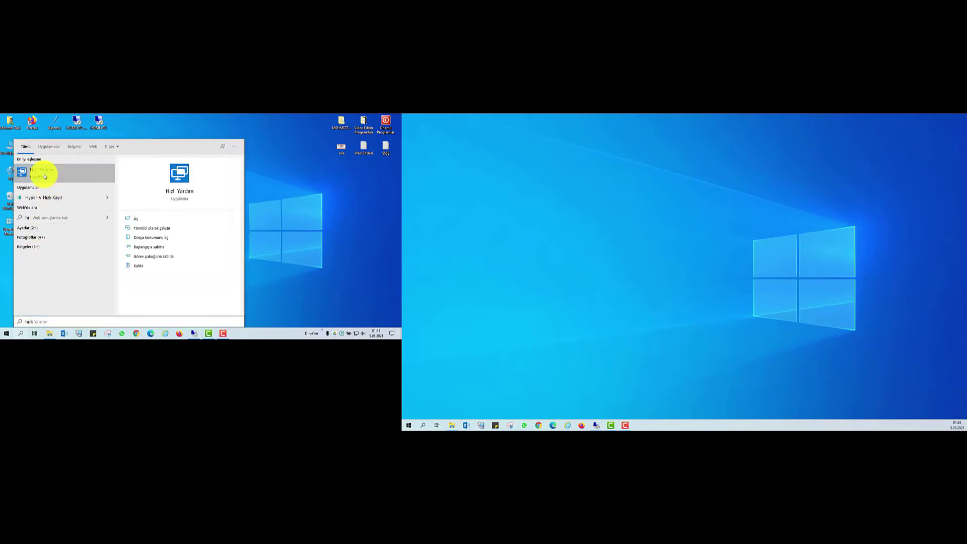
pyautogui.moveTo(49, 118); pyautogui.dragTo(183, 129)
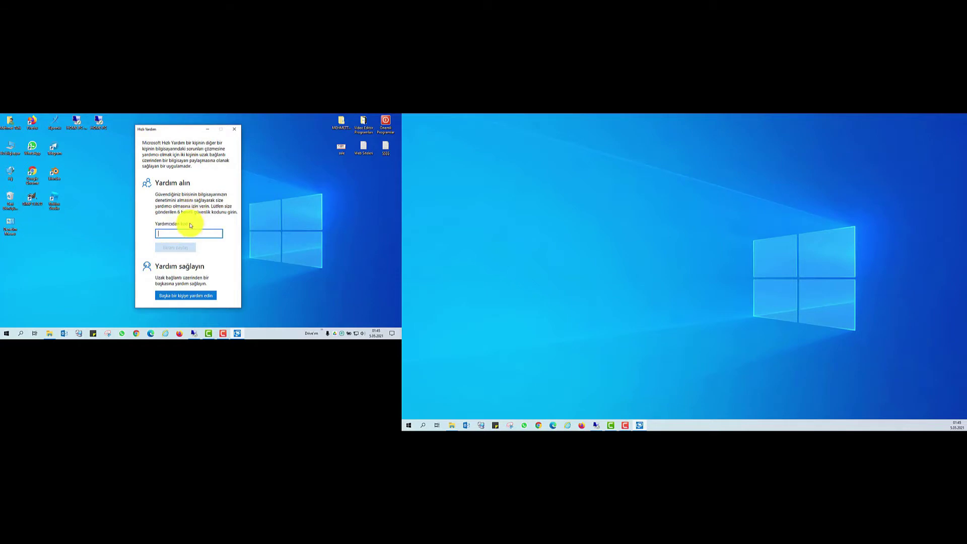
pyautogui.moveTo(190, 222); pyautogui.dragTo(162, 218)
pyautogui.click(185, 232)
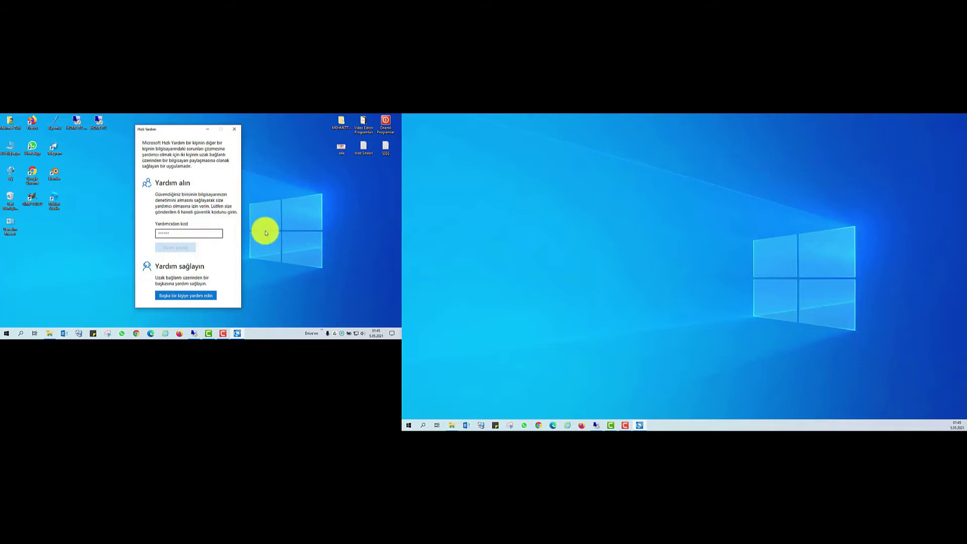
pyautogui.click(596, 425)
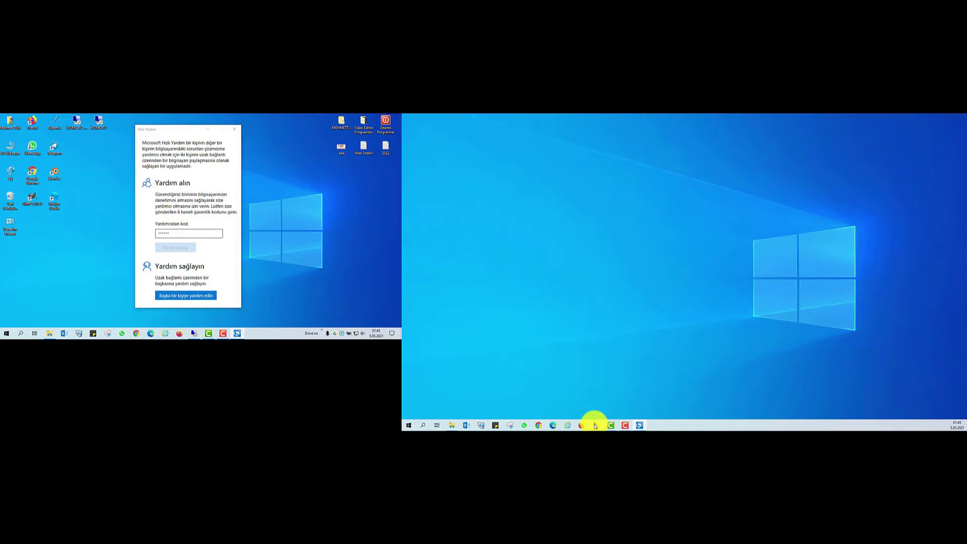
pyautogui.rightClick(648, 283)
pyautogui.click(665, 305)
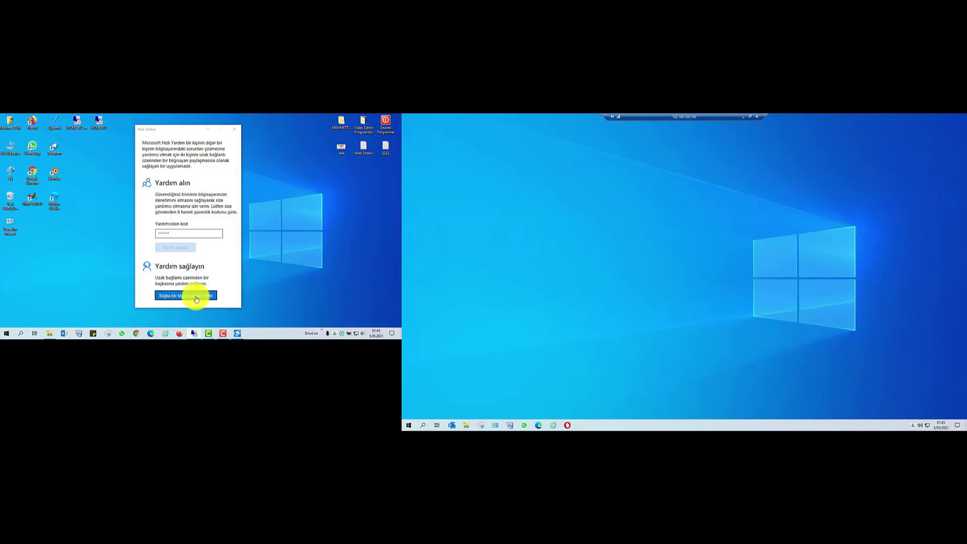
pyautogui.moveTo(155, 266); pyautogui.dragTo(211, 263)
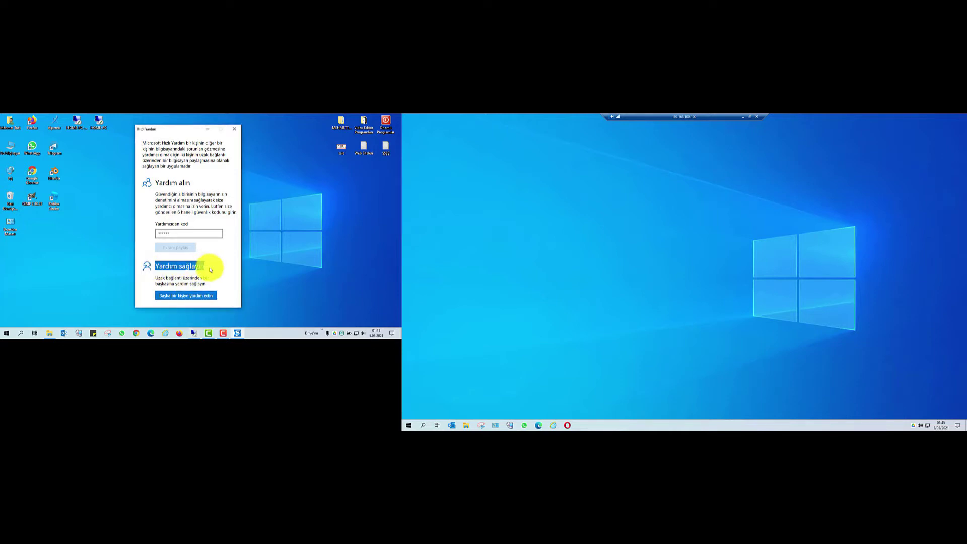
# - Choose to help another person and sign in with the personal Microsoft account e-mail and password
pyautogui.click(198, 295)
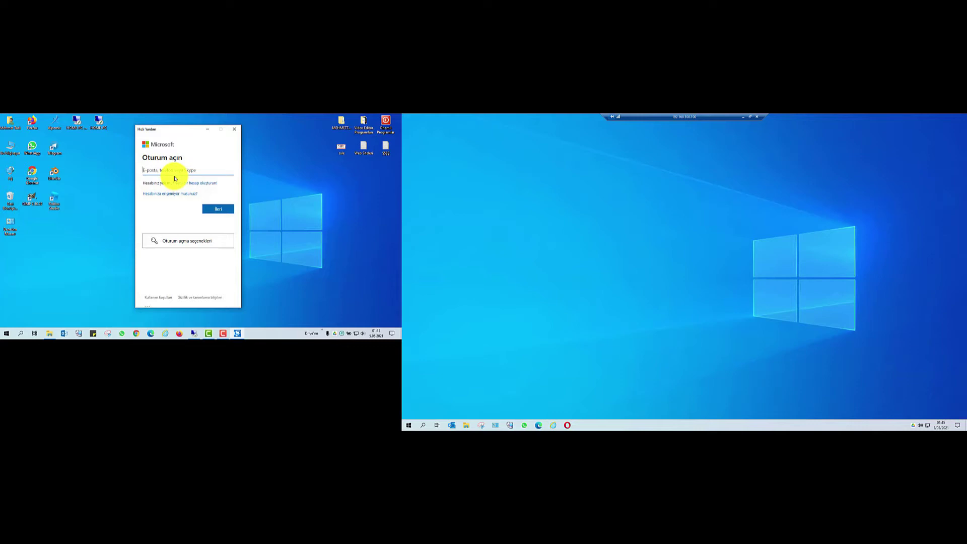
pyautogui.write('mehmet.')
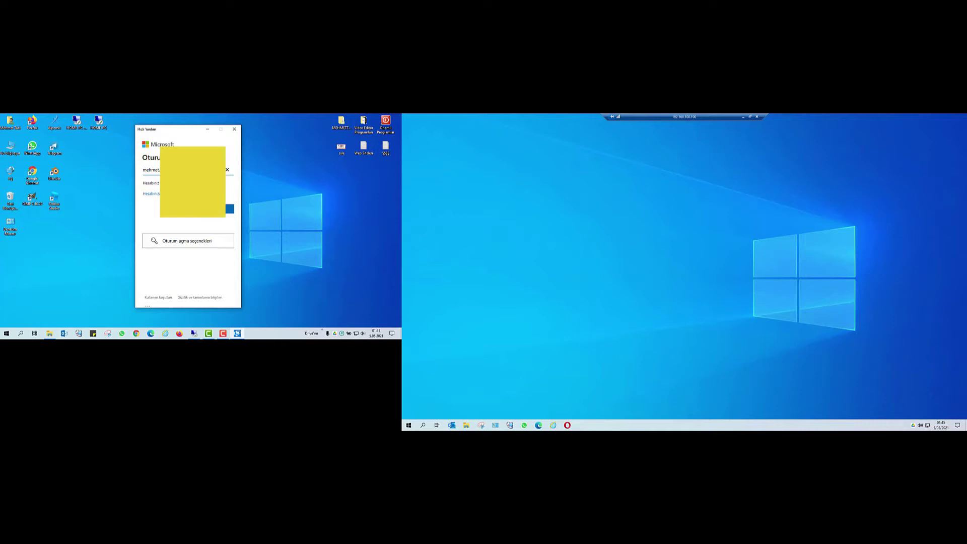
pyautogui.click(229, 209)
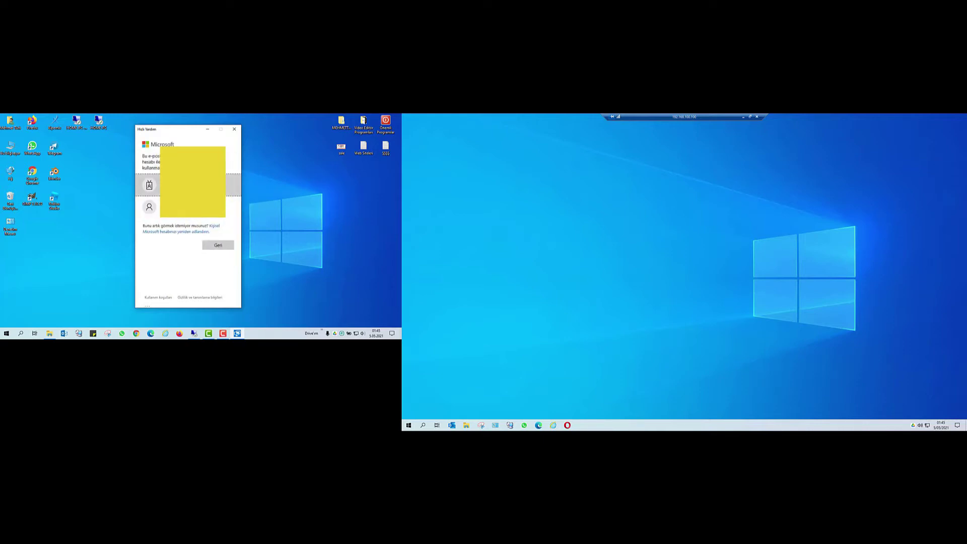
pyautogui.click(192, 206)
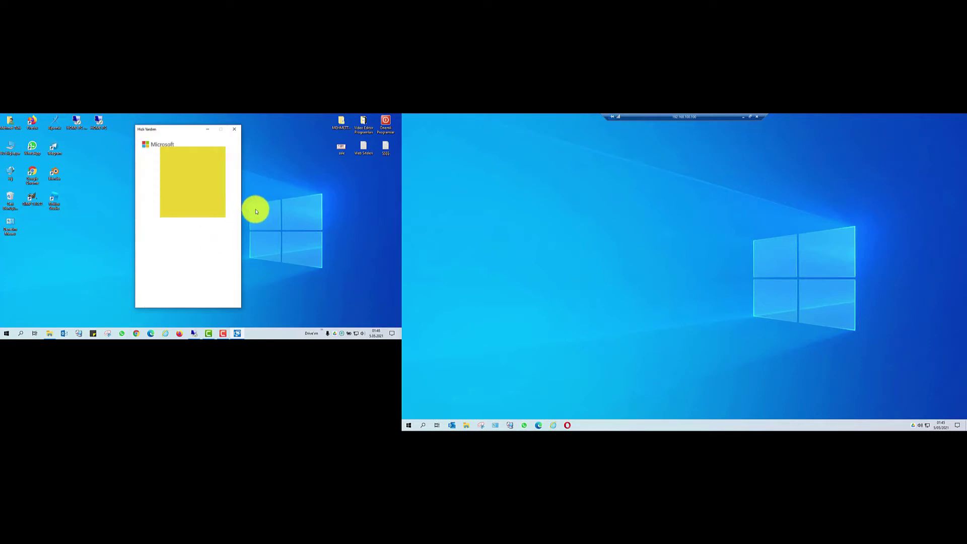
pyautogui.doubleClick(385, 148)
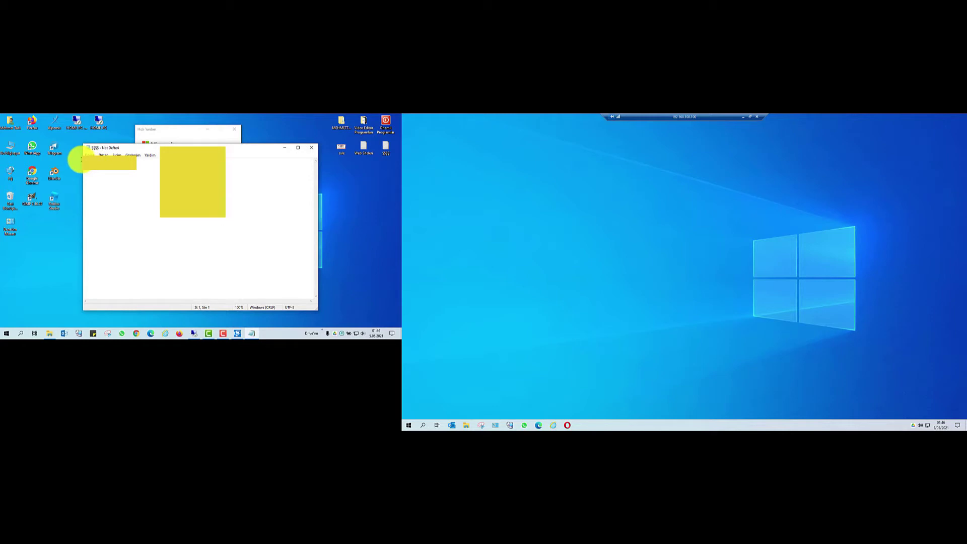
pyautogui.click(284, 147)
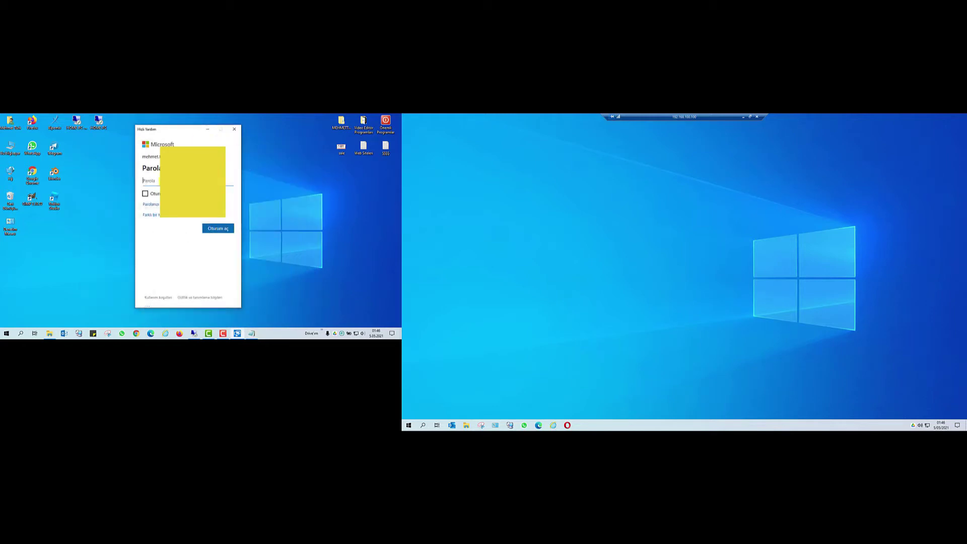
pyautogui.click(215, 227)
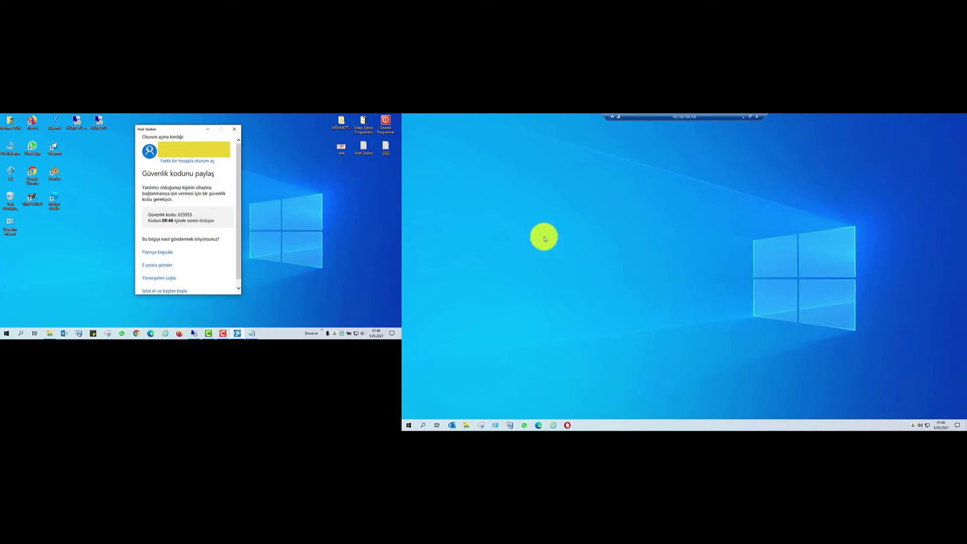
# - On the second PC, search 'h' and launch Hızlı Yardım
pyautogui.click(426, 422)
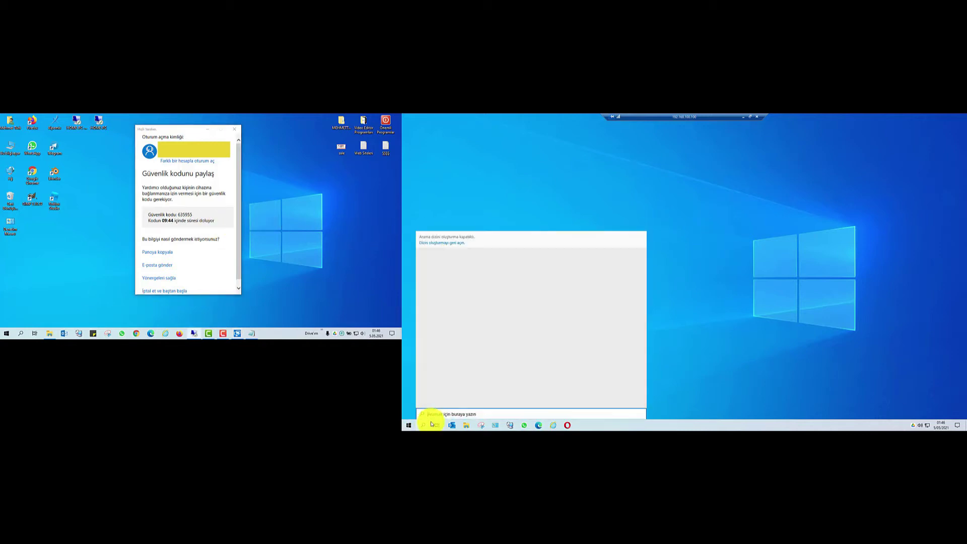
pyautogui.write('h')
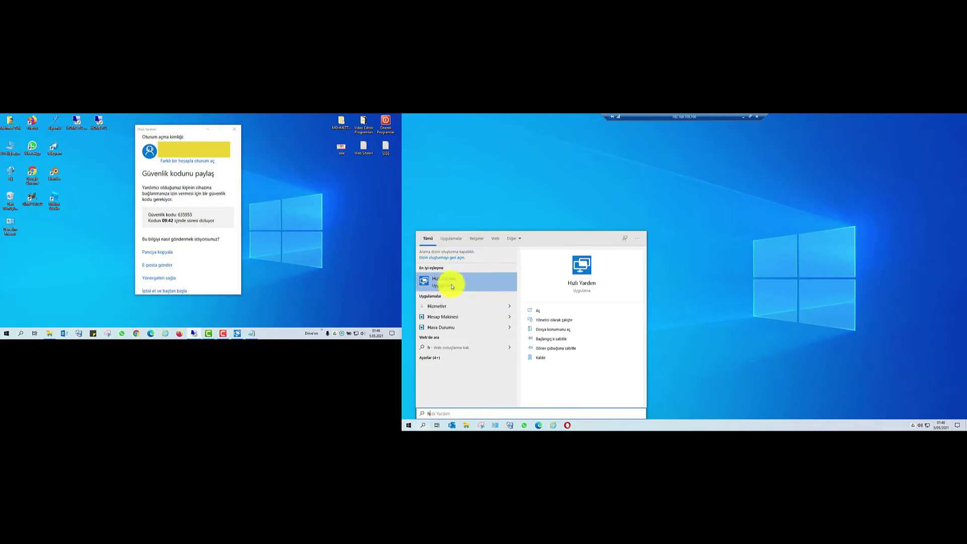
pyautogui.click(451, 287)
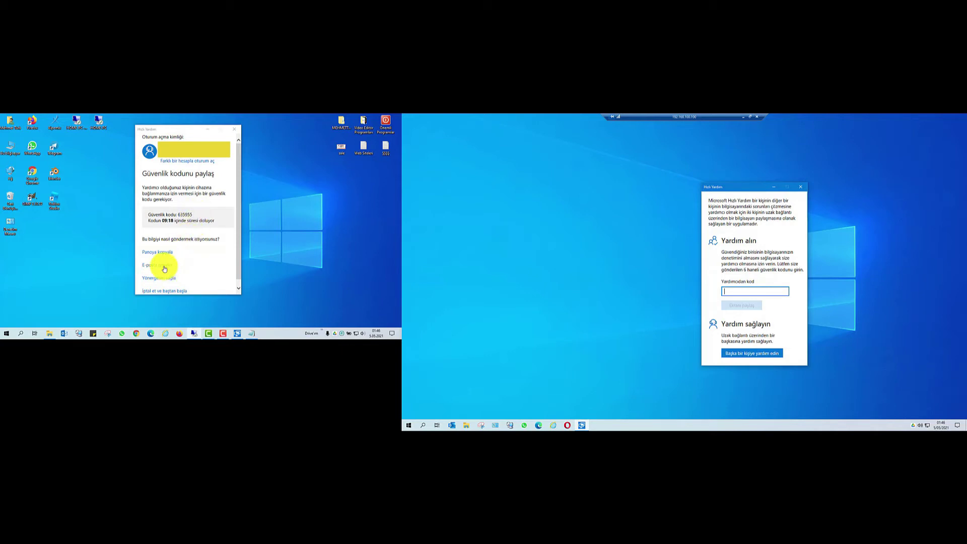
# - Enter the helper's security code in the second PC's 'Yardımcıdan kod' box and choose Ekranı paylaş
pyautogui.doubleClick(181, 215)
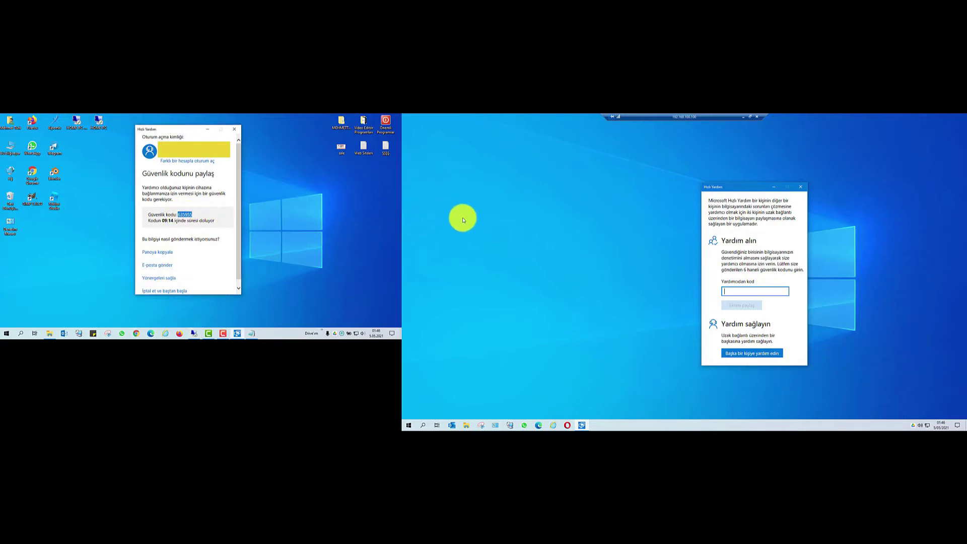
pyautogui.click(741, 292)
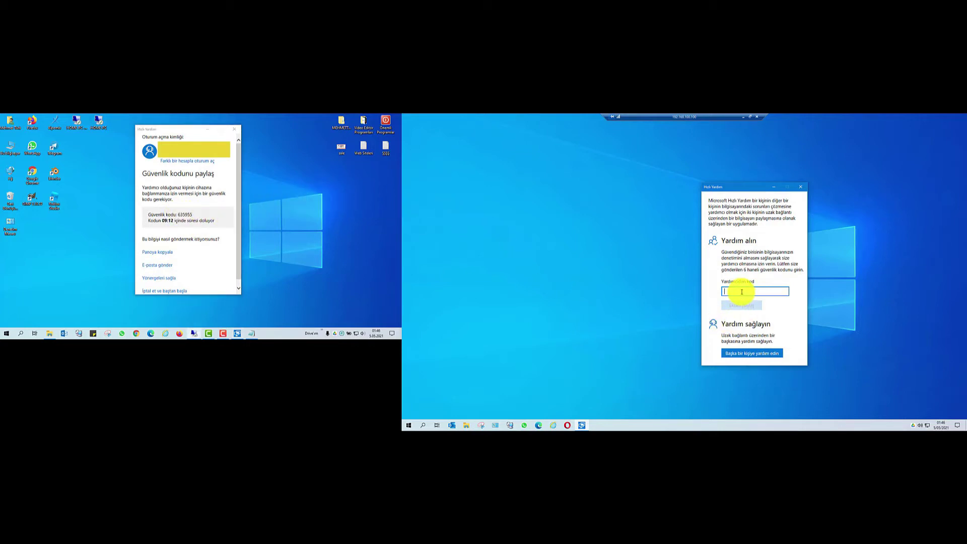
pyautogui.write('63')
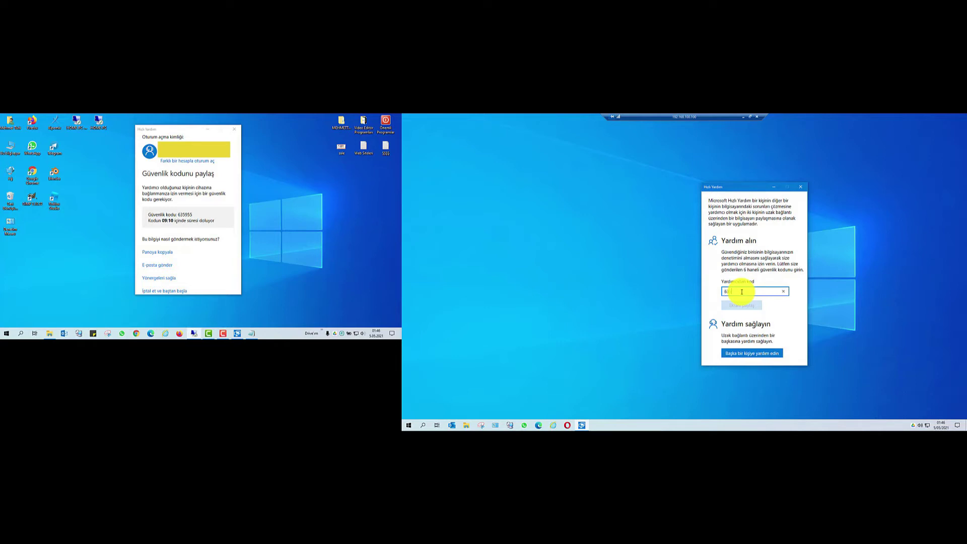
pyautogui.write('5955')
pyautogui.click(747, 307)
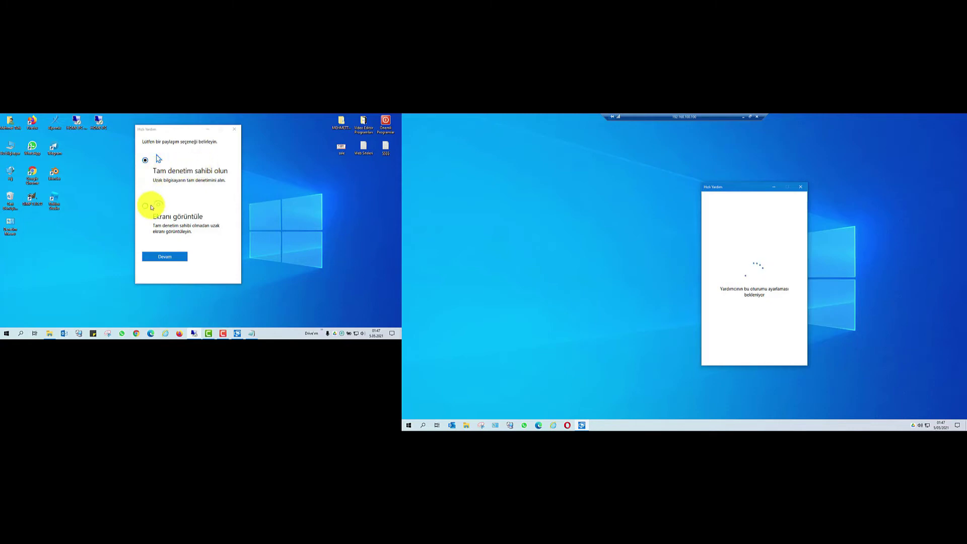
# - Select 'Tam denetim sahibi olun' as the sharing option and continue
pyautogui.click(147, 205)
pyautogui.click(147, 161)
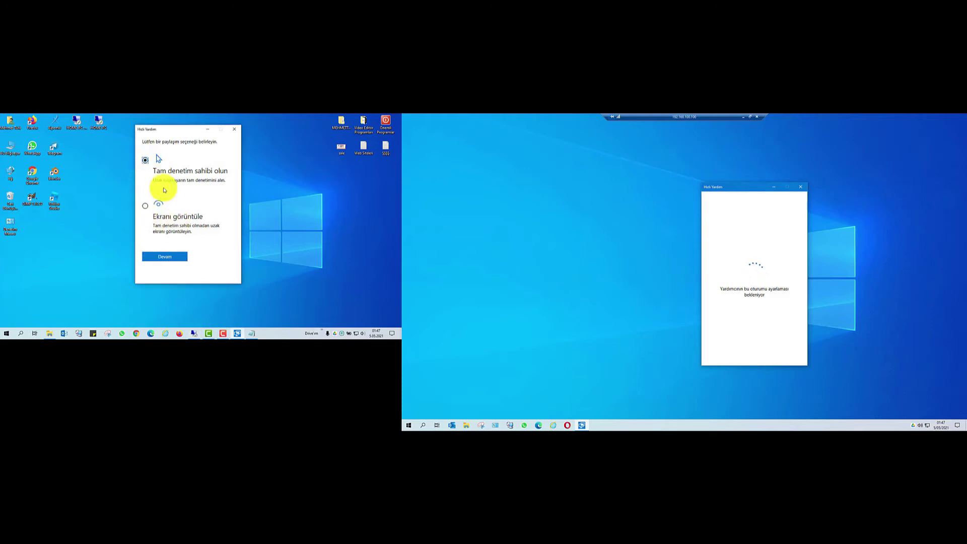
pyautogui.moveTo(154, 172); pyautogui.dragTo(223, 172)
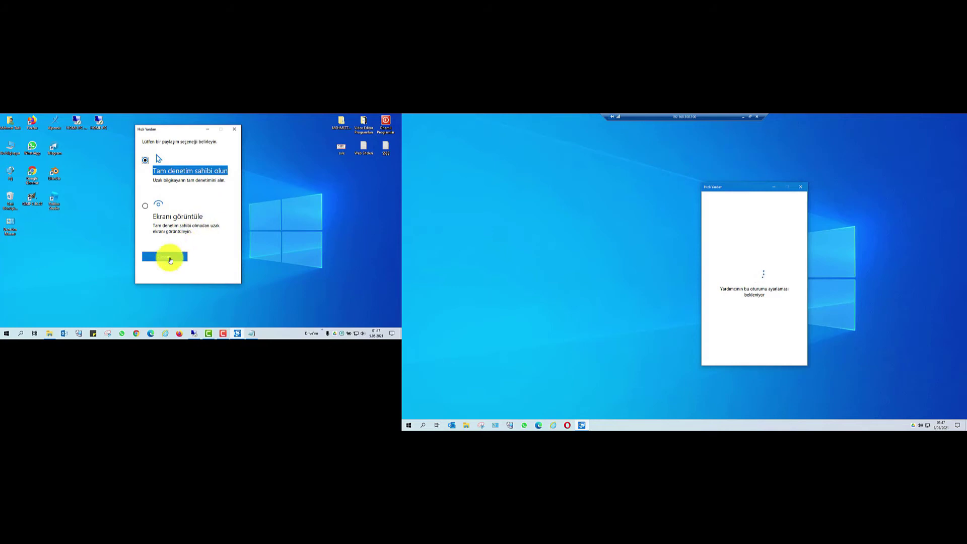
pyautogui.click(166, 257)
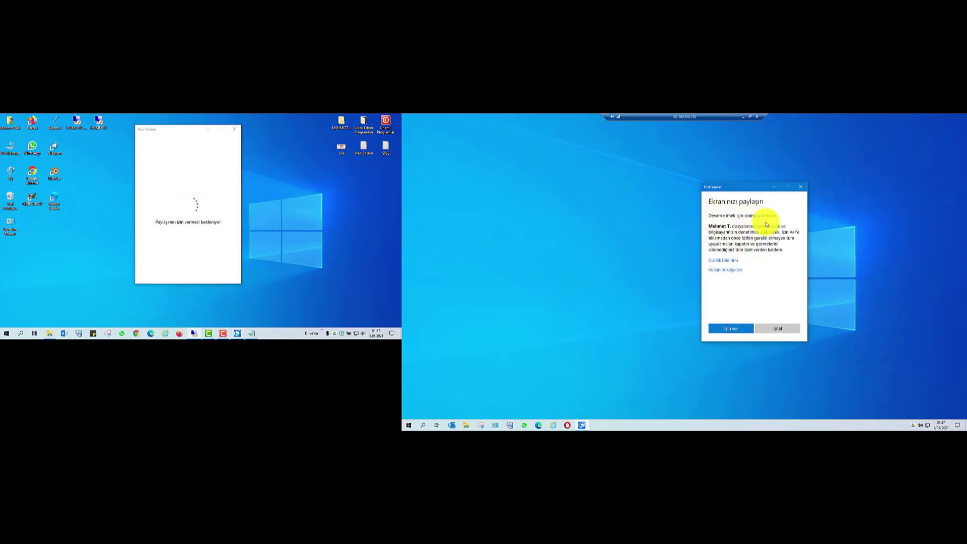
# - Grant İzin ver on the second PC so its desktop appears in the helper's window
pyautogui.click(734, 328)
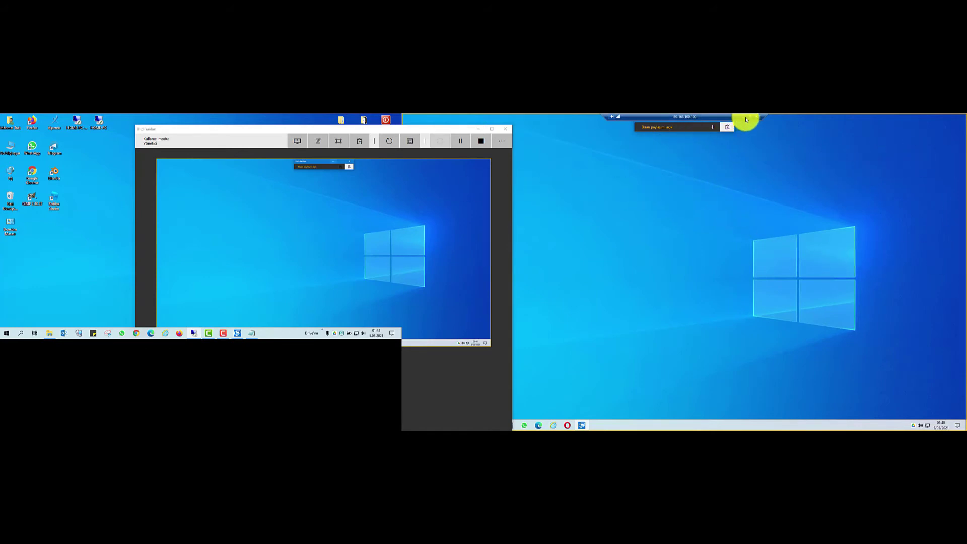
pyautogui.click(727, 127)
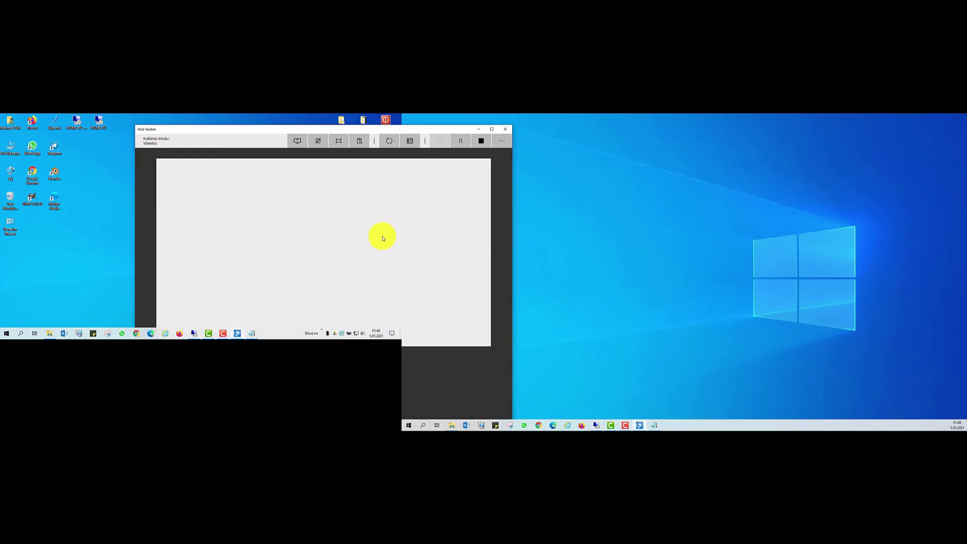
# - Maximize the session window, refresh the remote desktop twice with Yenile, and open its Start menu
pyautogui.moveTo(307, 134); pyautogui.dragTo(205, 116)
pyautogui.click(195, 332)
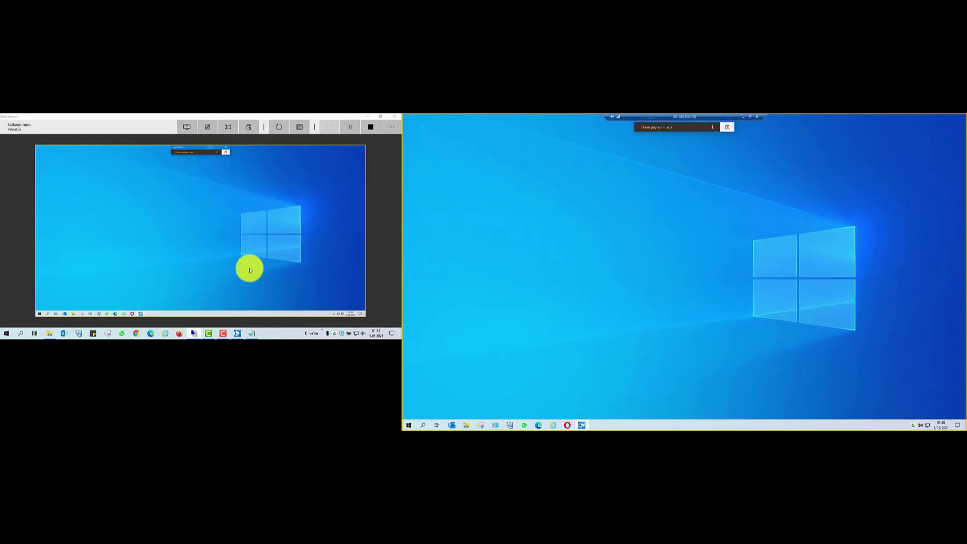
pyautogui.rightClick(195, 201)
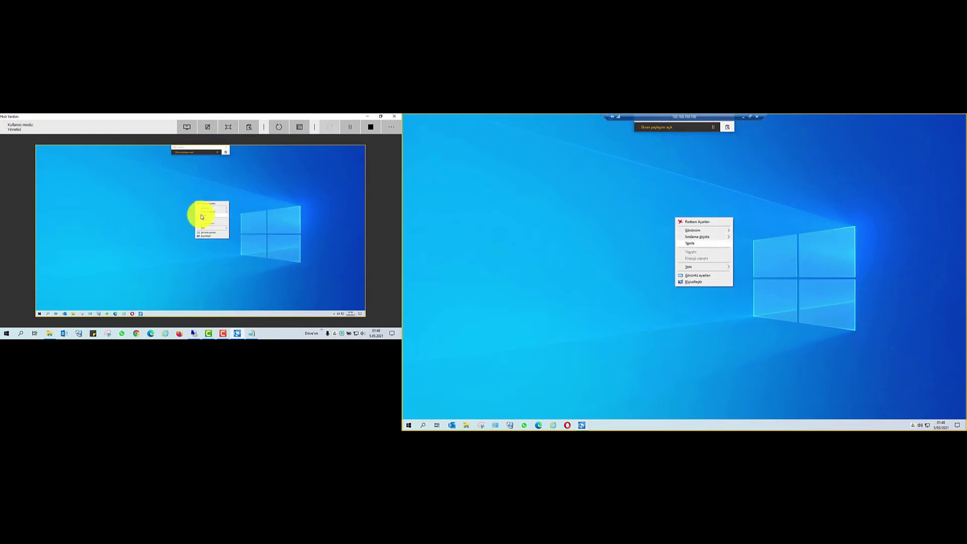
pyautogui.click(201, 216)
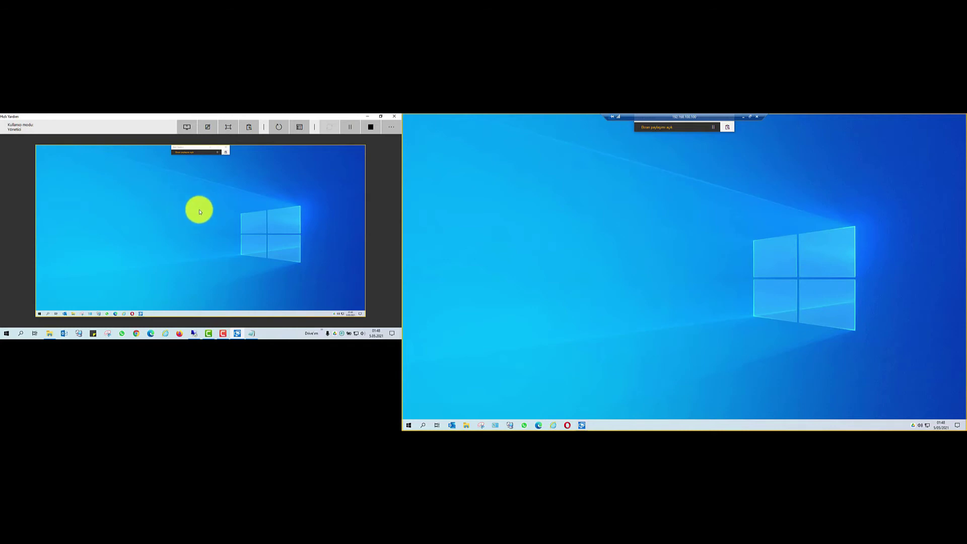
pyautogui.rightClick(169, 185)
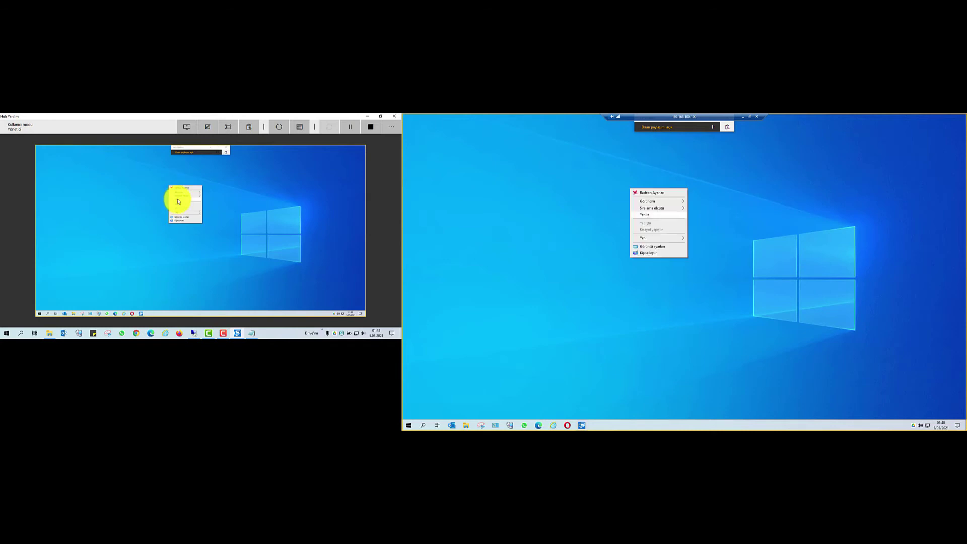
pyautogui.click(178, 202)
pyautogui.click(39, 314)
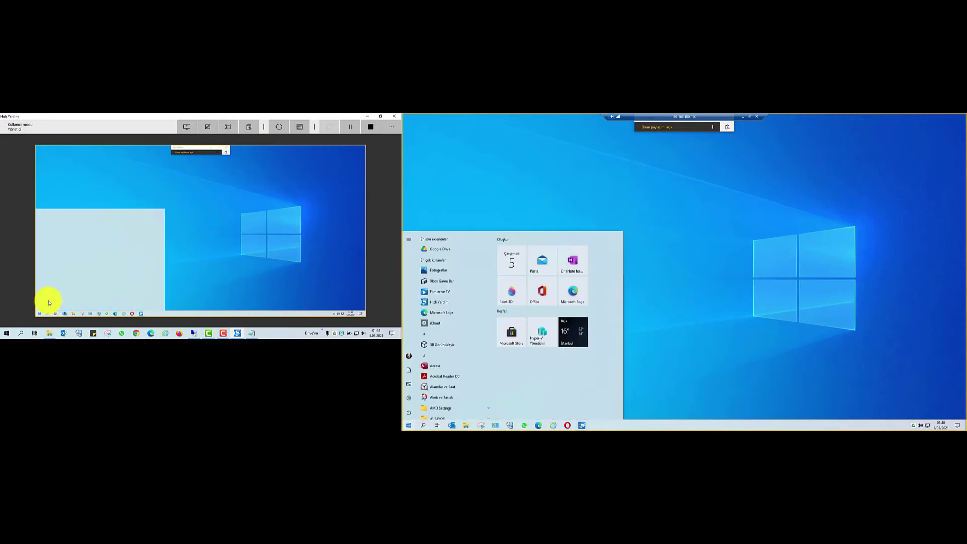
pyautogui.click(187, 186)
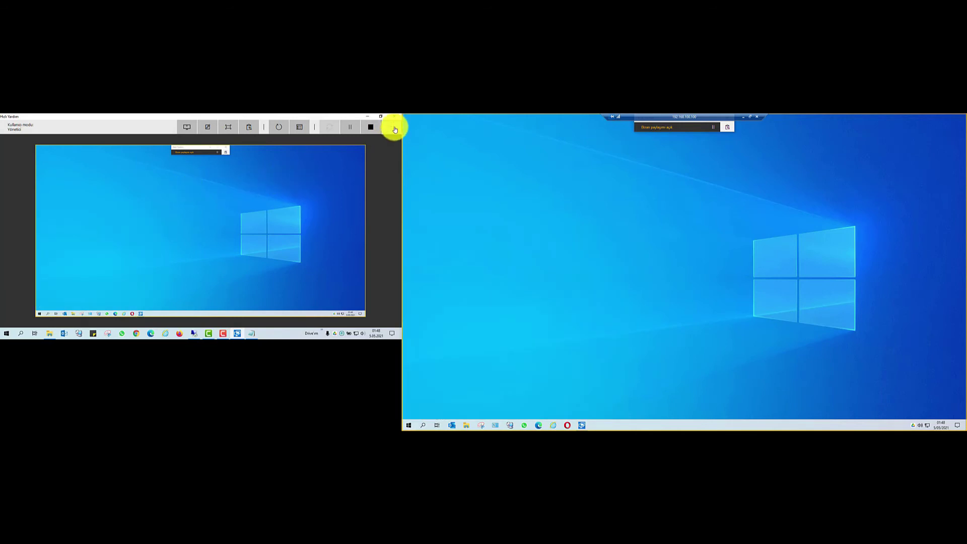
# - Draw a red Açıklama Ekle loop left of the remote Windows logo, then exit to clear it
pyautogui.click(395, 129)
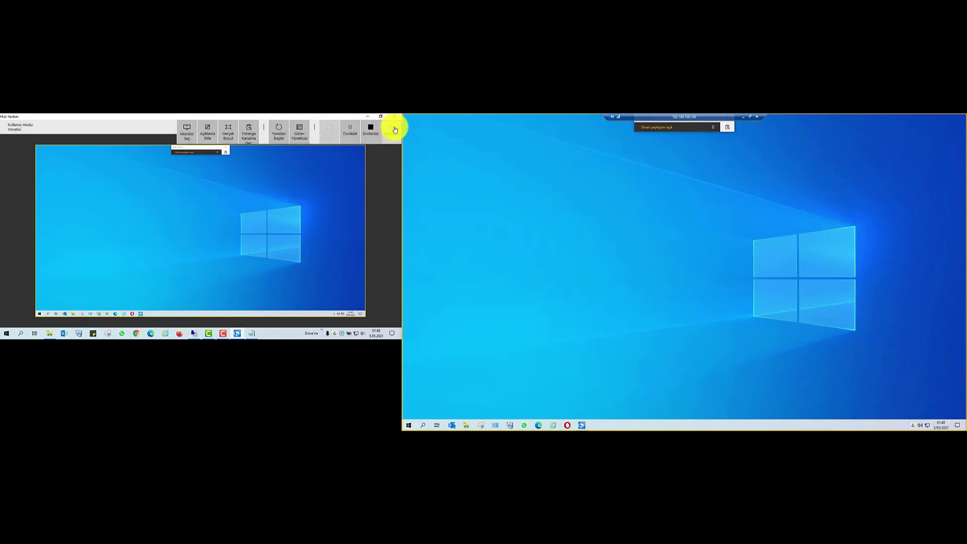
pyautogui.click(189, 136)
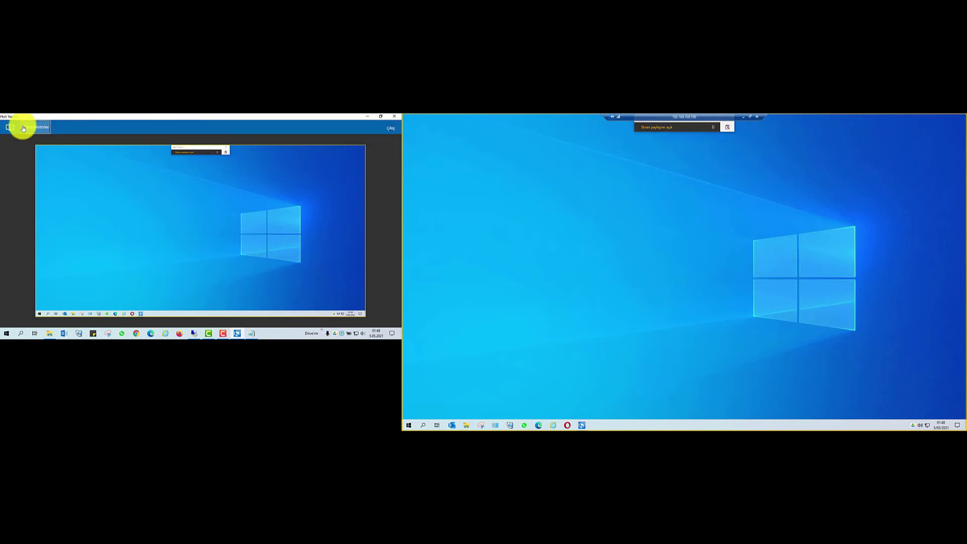
pyautogui.click(390, 128)
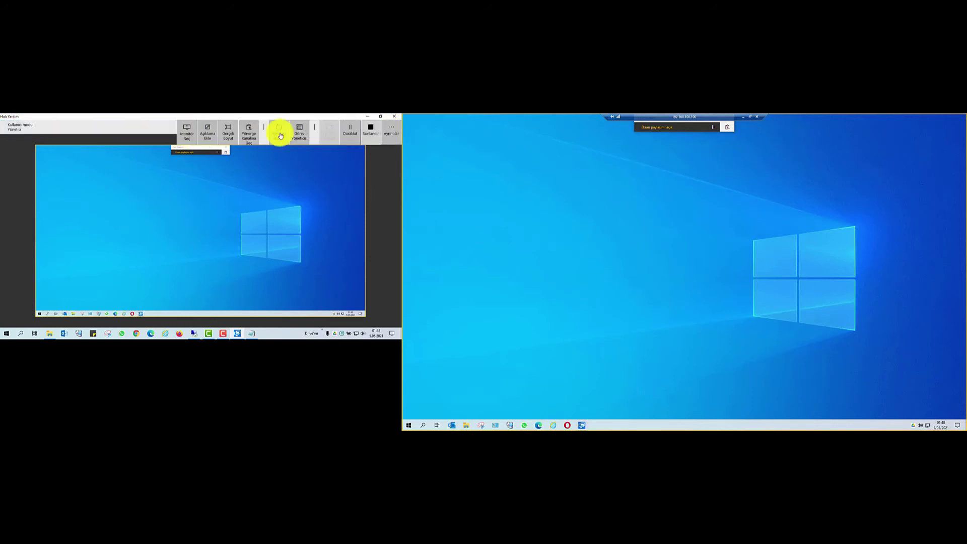
pyautogui.click(206, 137)
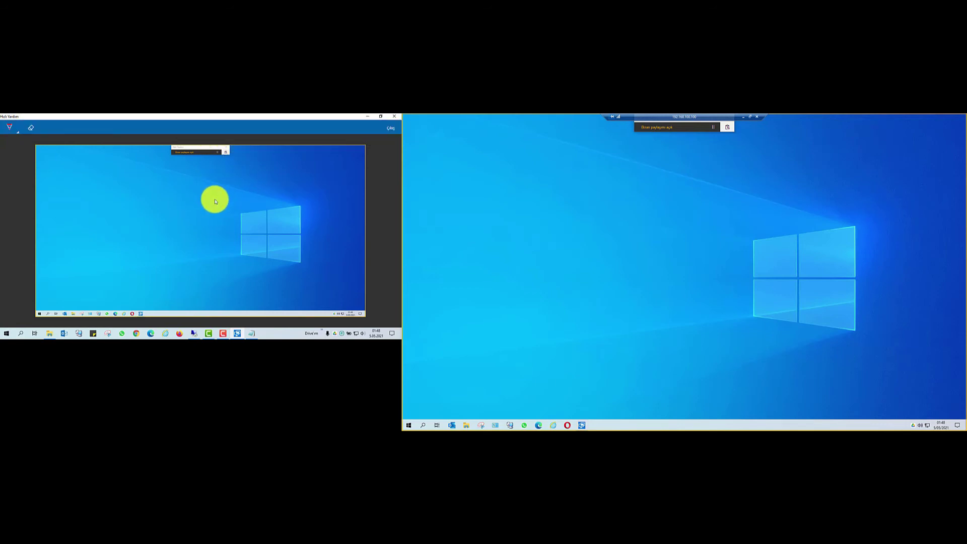
pyautogui.moveTo(130, 185)
pyautogui.mouseDown()
pyautogui.moveTo(145, 180)
pyautogui.moveTo(130, 186)
pyautogui.mouseUp()
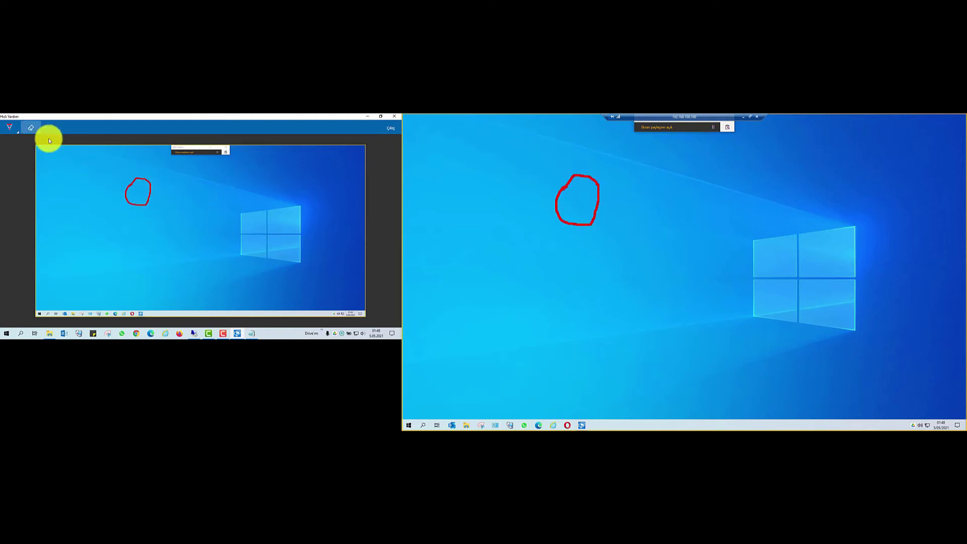
pyautogui.click(391, 129)
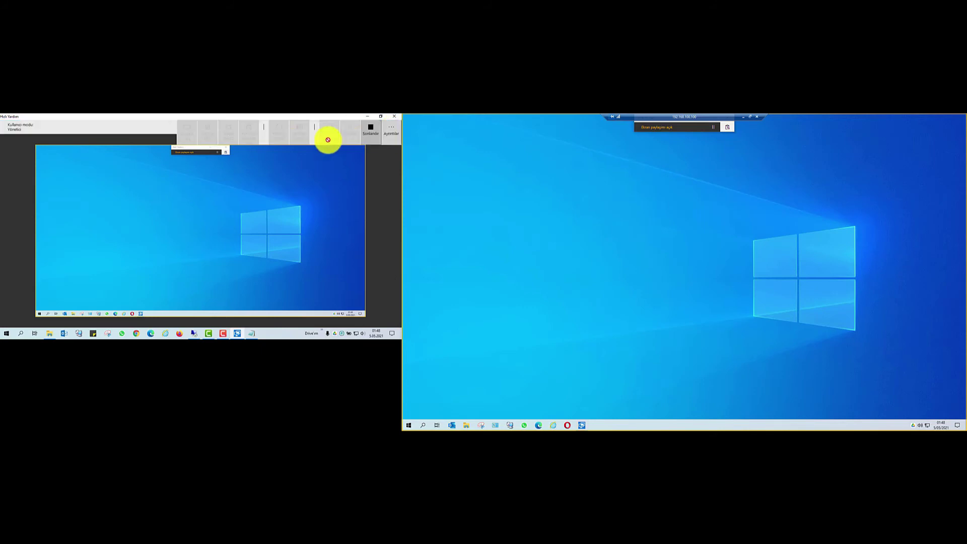
pyautogui.click(229, 140)
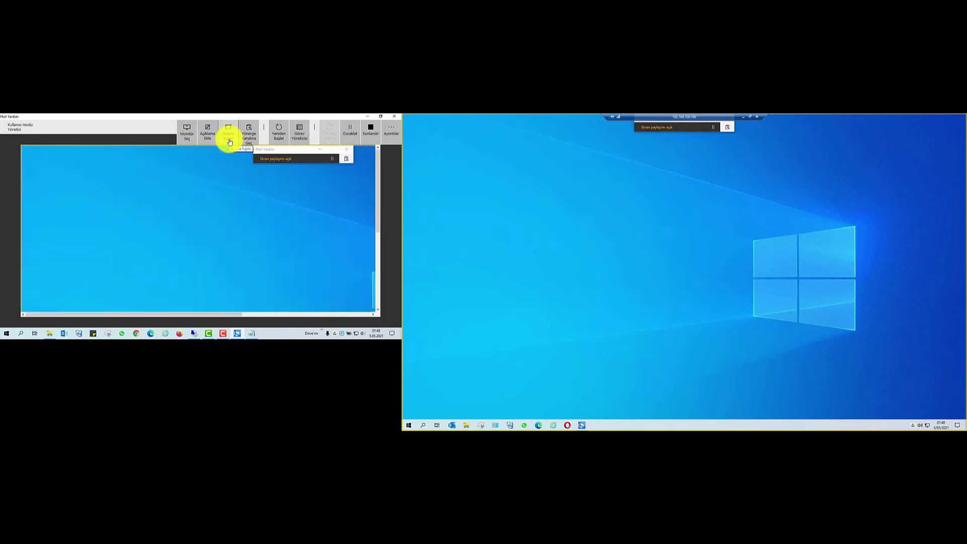
pyautogui.click(229, 141)
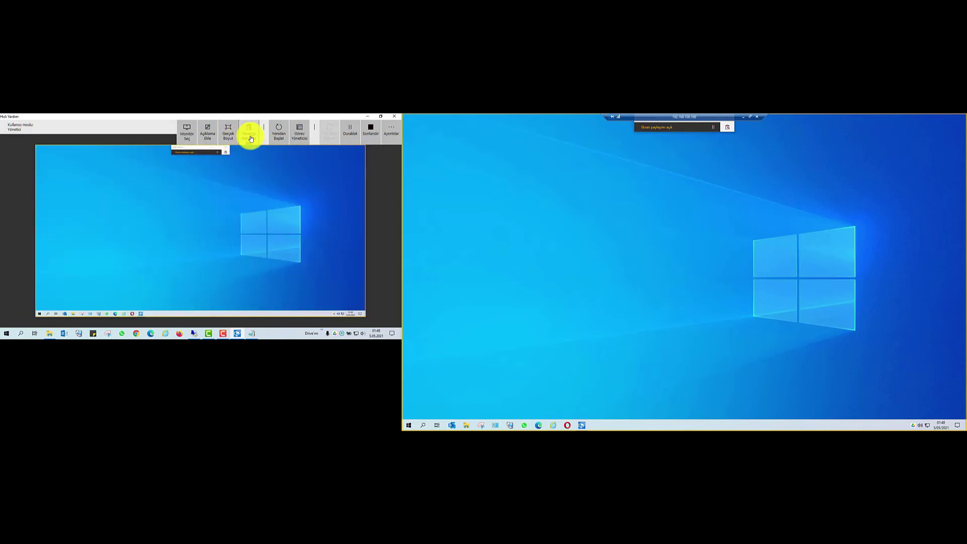
pyautogui.click(250, 137)
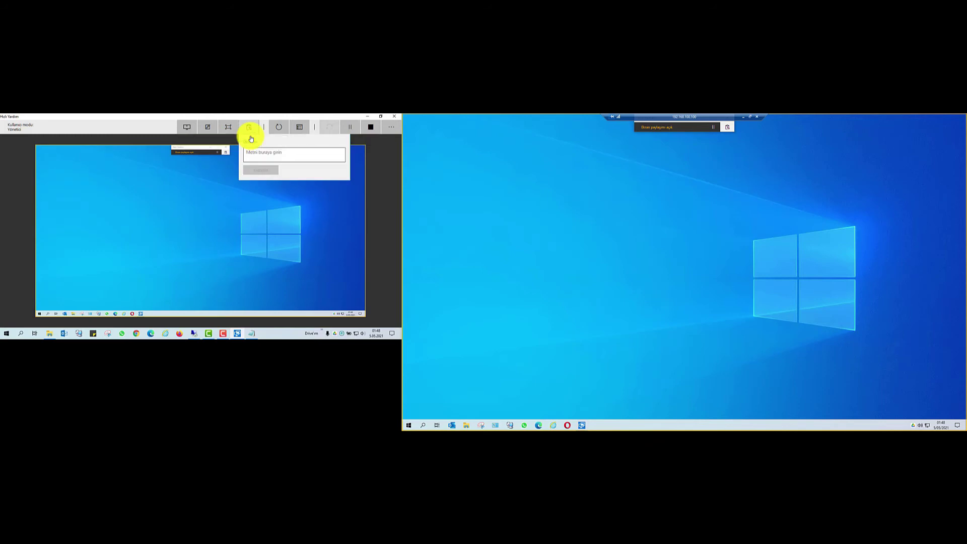
pyautogui.click(250, 130)
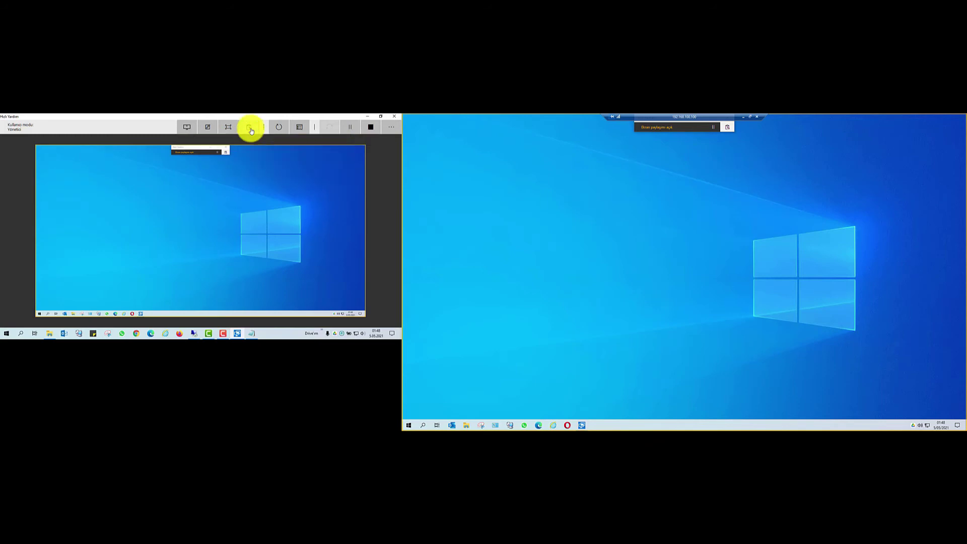
pyautogui.click(300, 130)
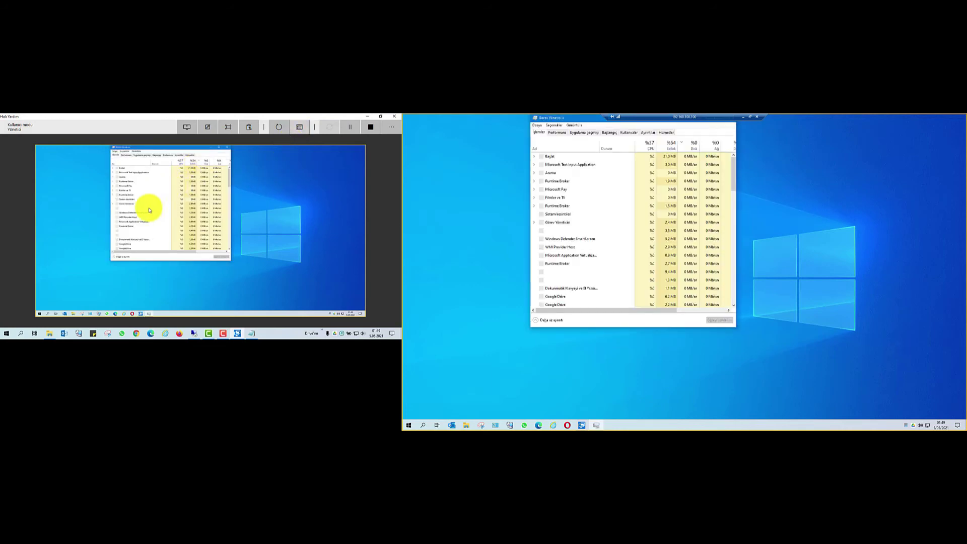
pyautogui.click(226, 149)
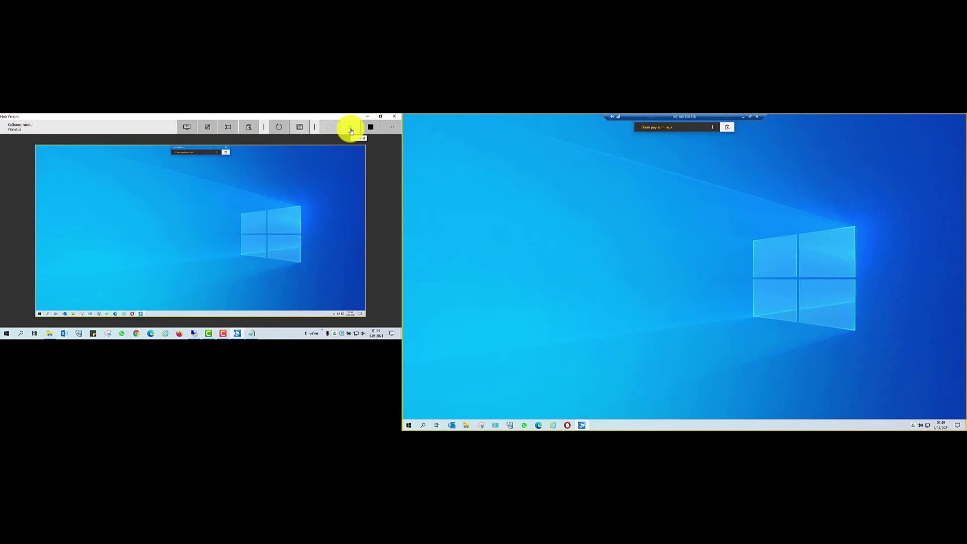
# - Stop sharing with Sonlandır and close the helper's Quick Assist window
pyautogui.click(391, 127)
pyautogui.click(394, 129)
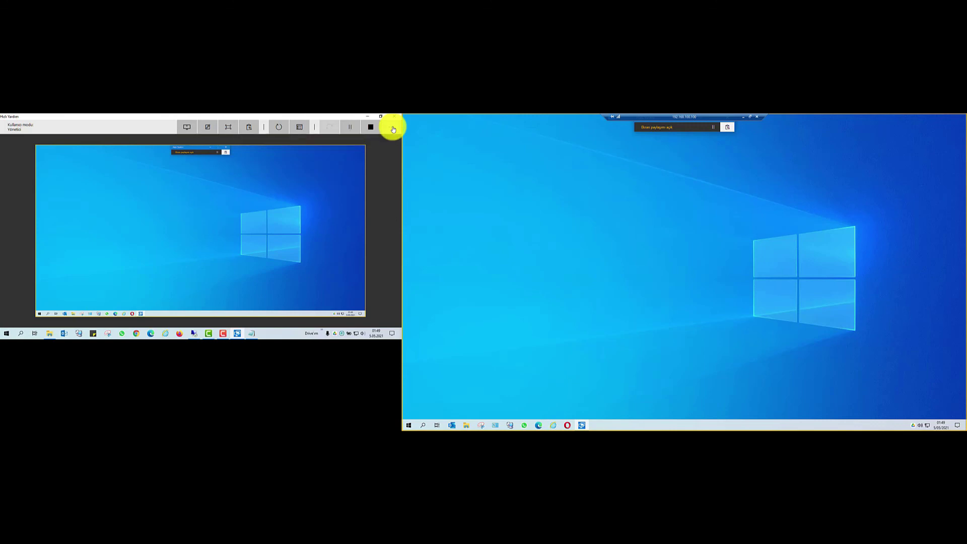
pyautogui.click(368, 126)
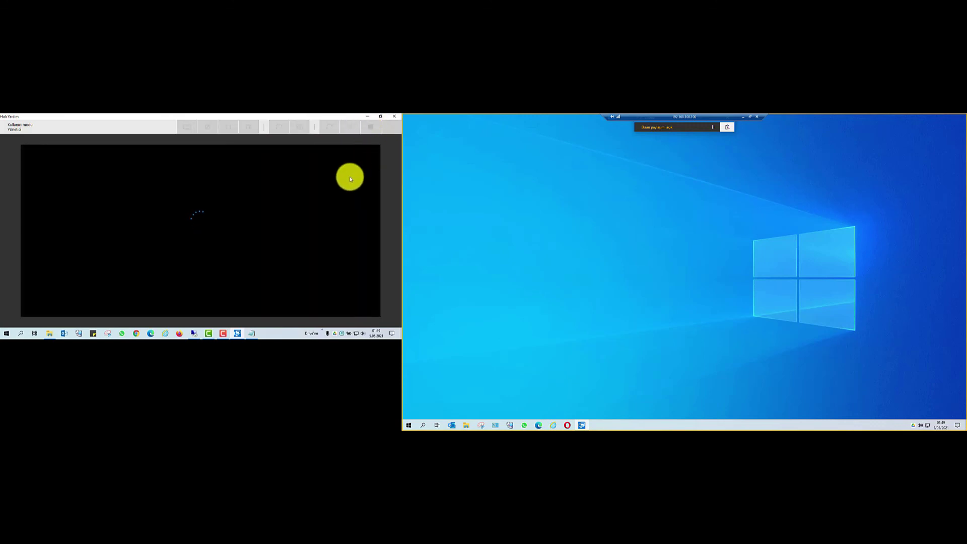
pyautogui.click(397, 117)
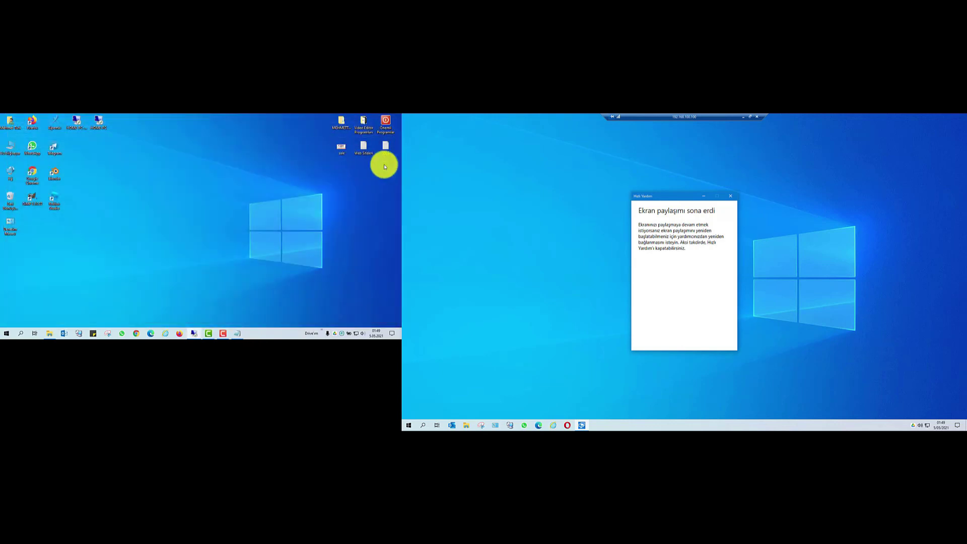
# - Close the 'Ekran paylaşımı sona erdi' notice and minimize the remote connection window
pyautogui.click(731, 196)
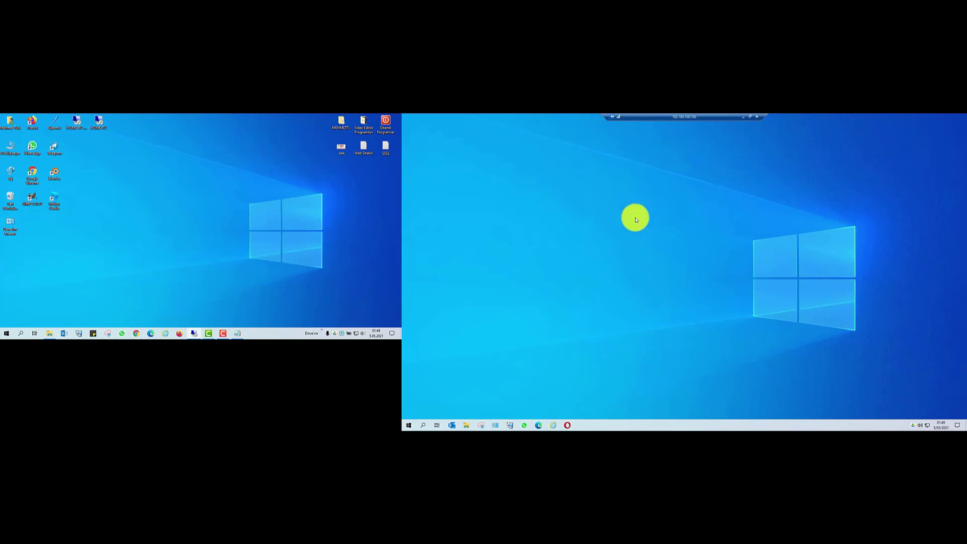
pyautogui.click(747, 119)
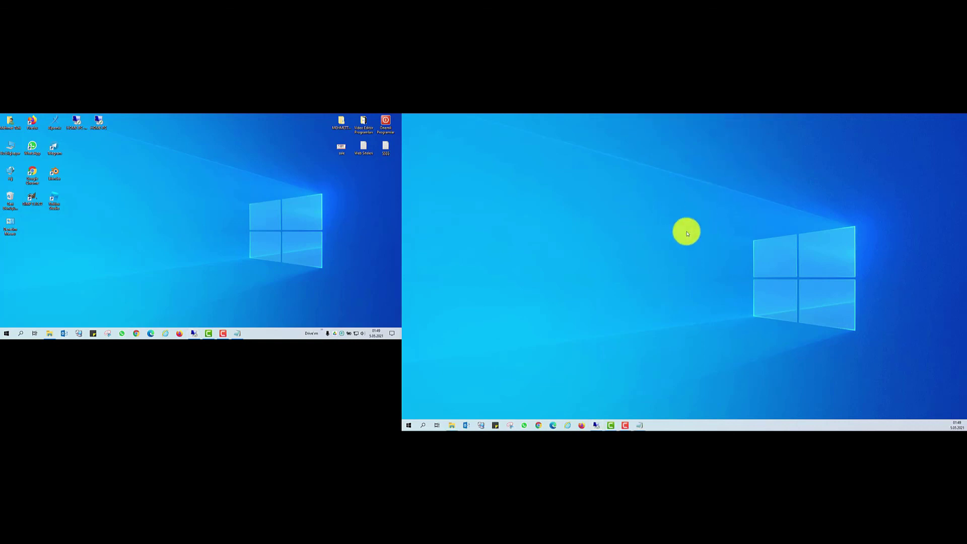